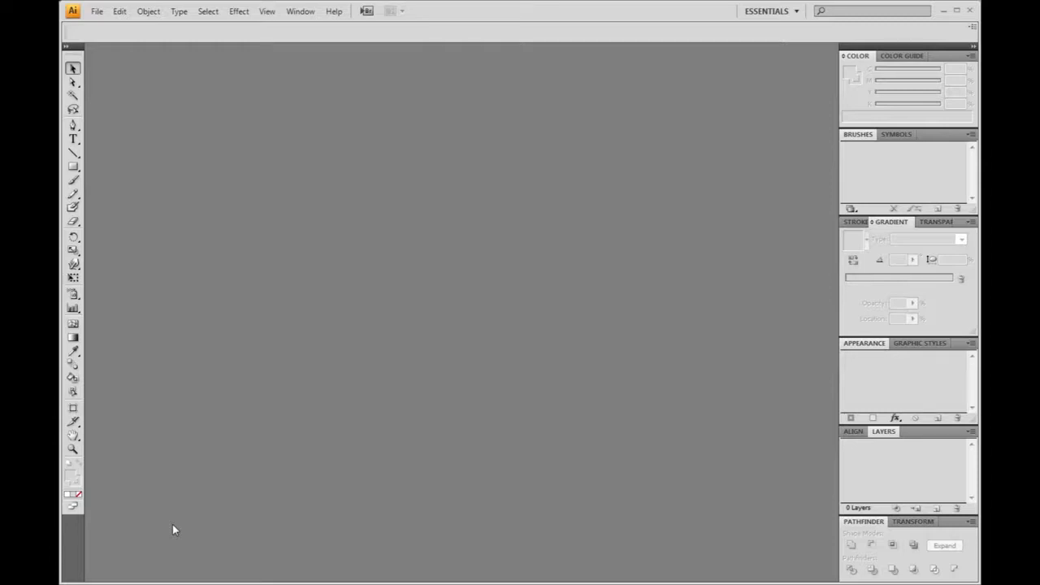
- Create a new document 3.75 in wide by 2.25 in tall via File > New
click(97, 10)
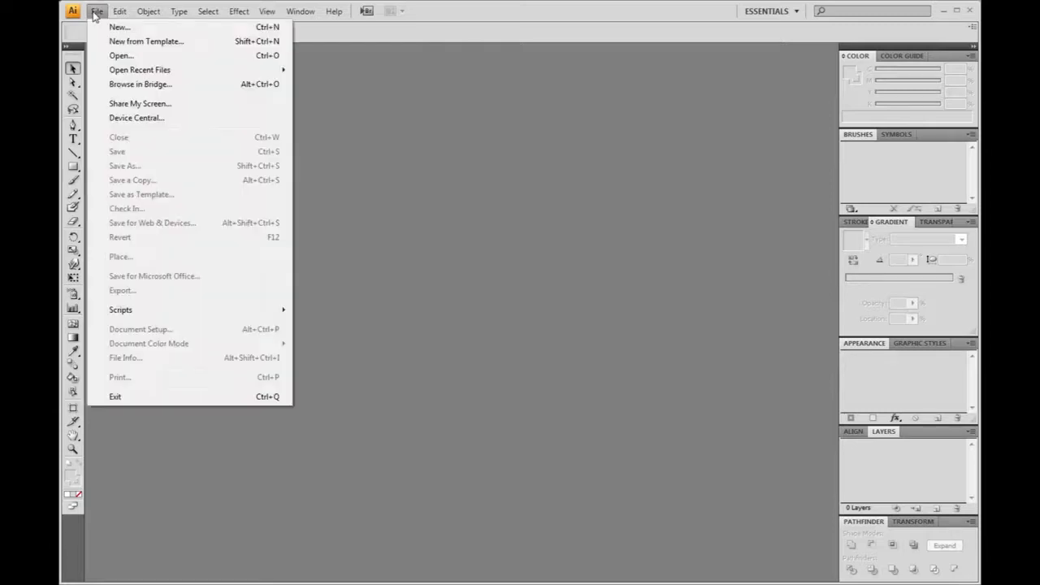
click(119, 27)
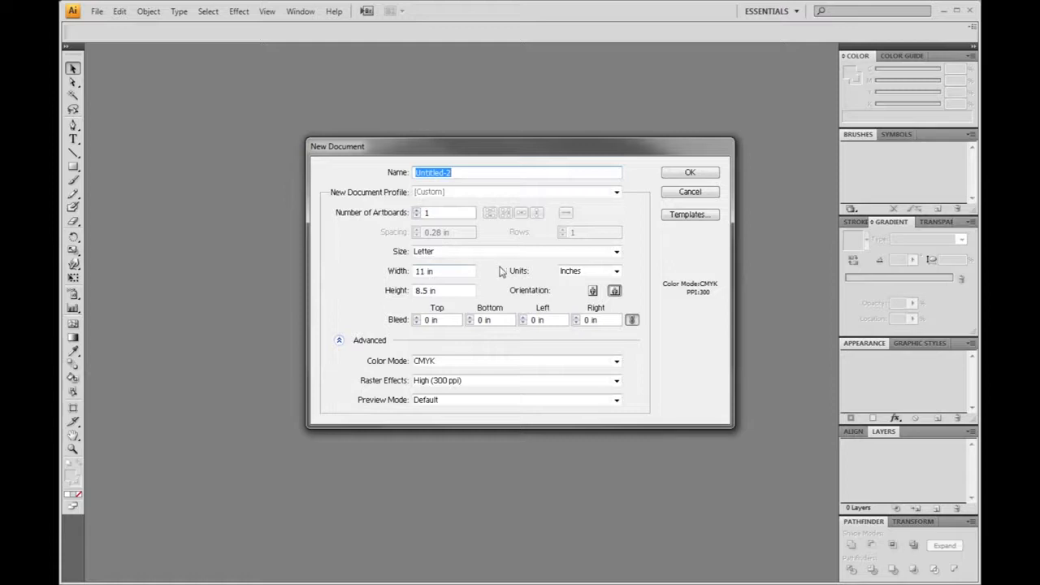
drag(454, 271, 353, 274)
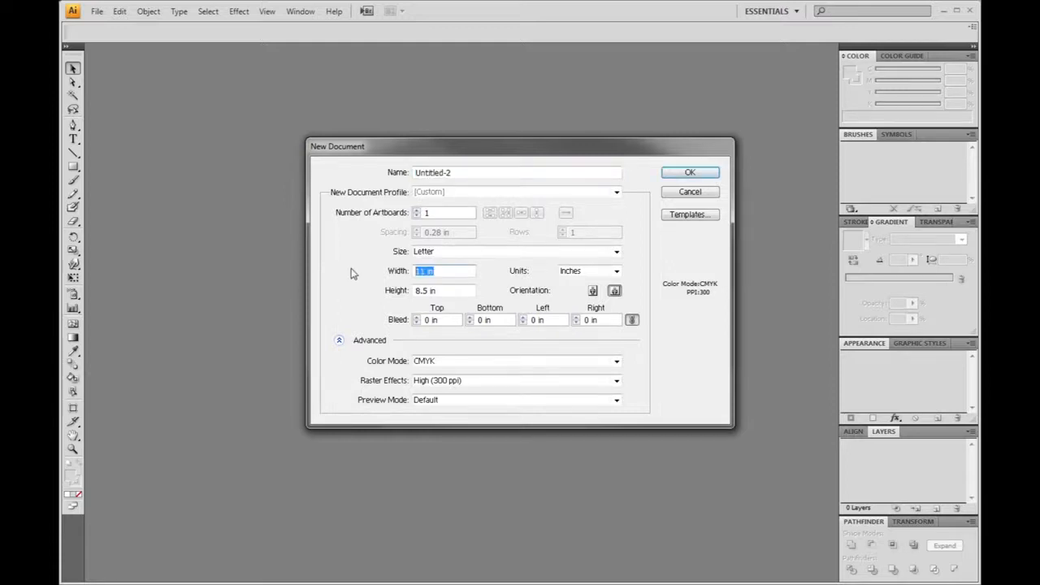
text(3.75)
key(Tab)
text(2.2)
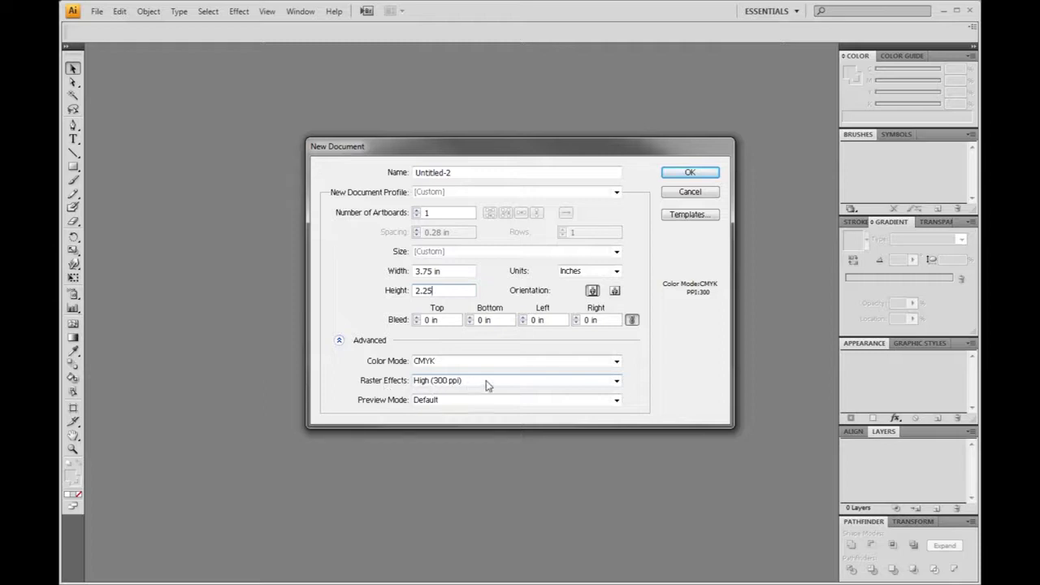
click(690, 173)
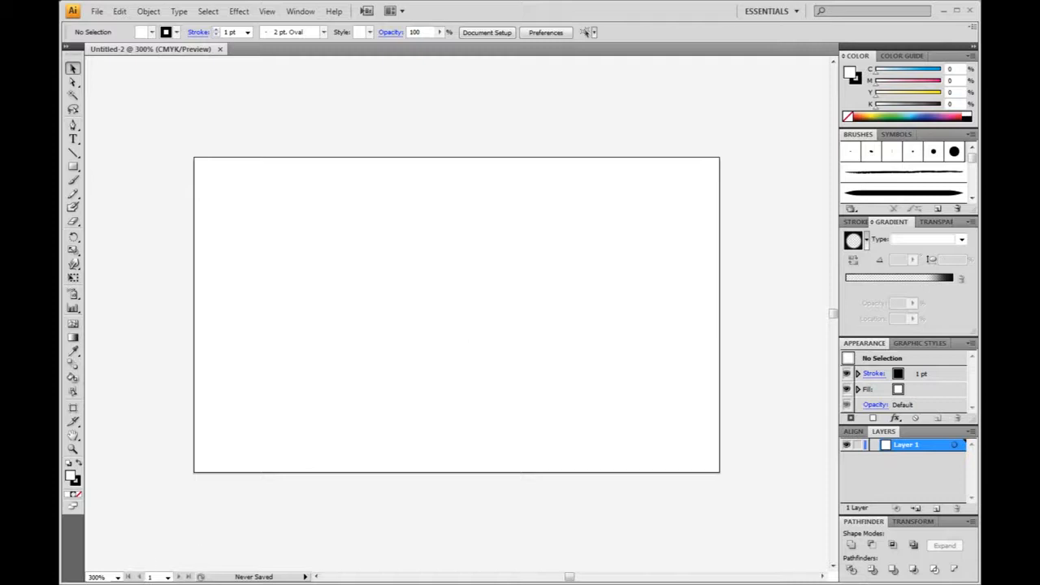
key(ctrl+v)
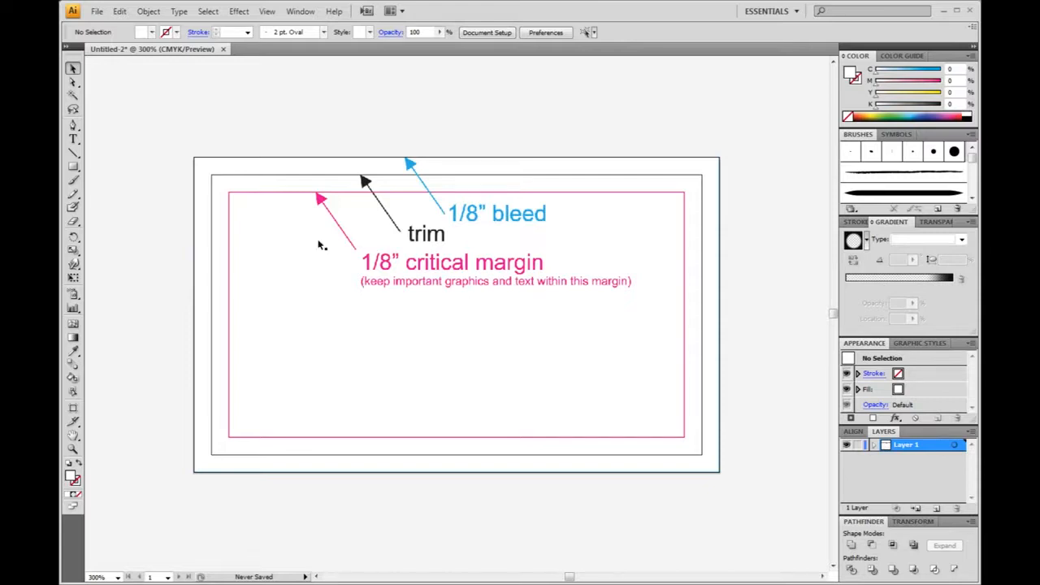
key(ctrl+a)
key(Delete)
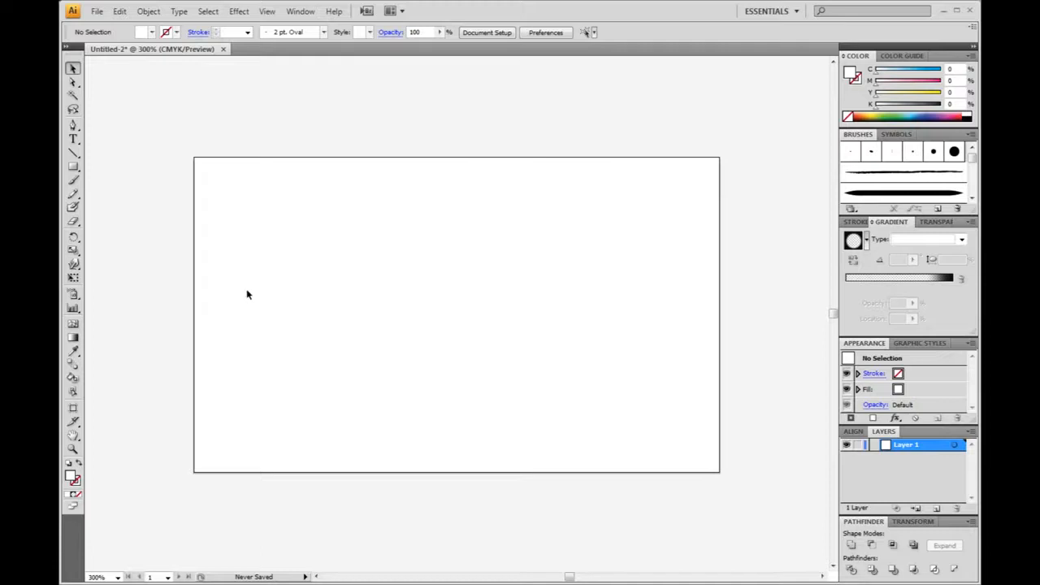
- Show rulers and place four trim guides 1/8 in inside the left, right, top and bottom edges
click(266, 11)
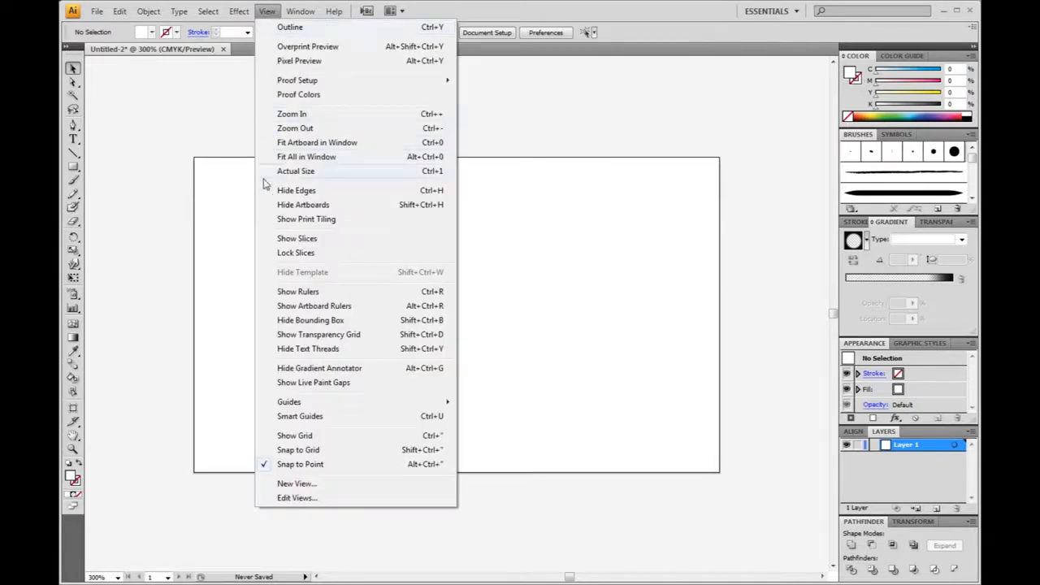
click(304, 293)
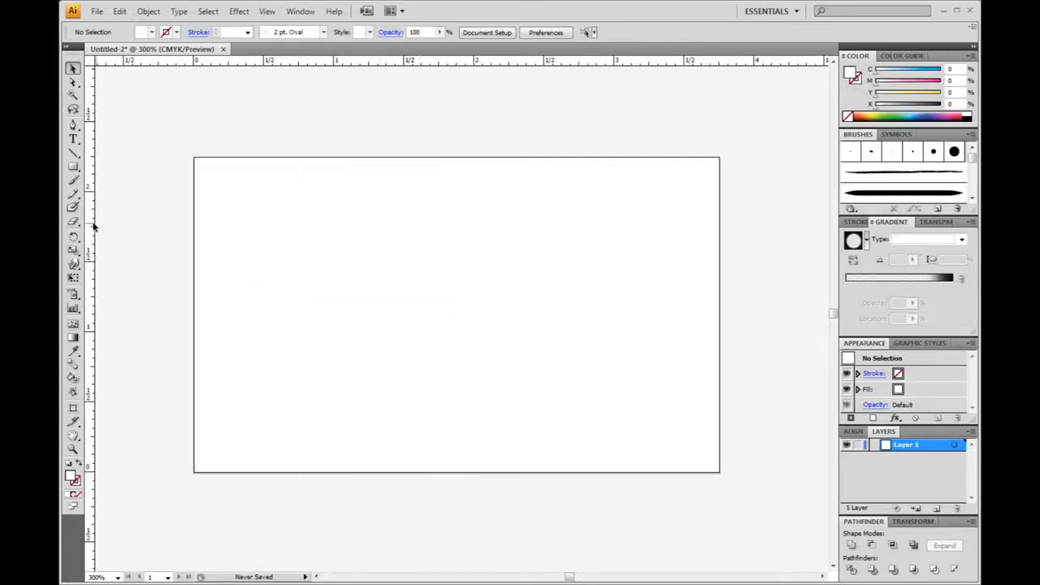
drag(91, 227, 211, 235)
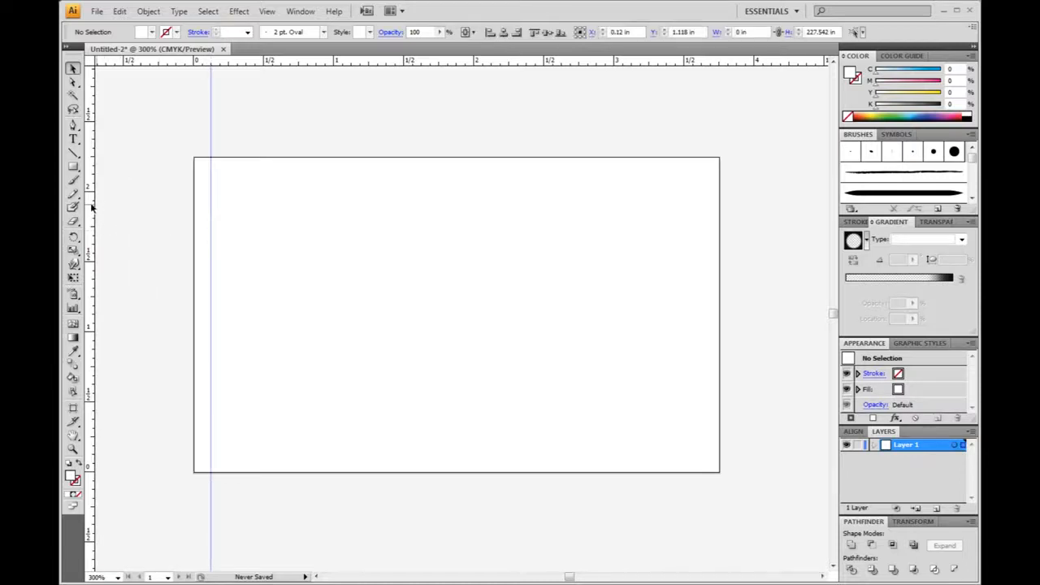
mouse_move(90, 208)
mouse_down()
mouse_move(452, 224)
mouse_move(702, 218)
mouse_up()
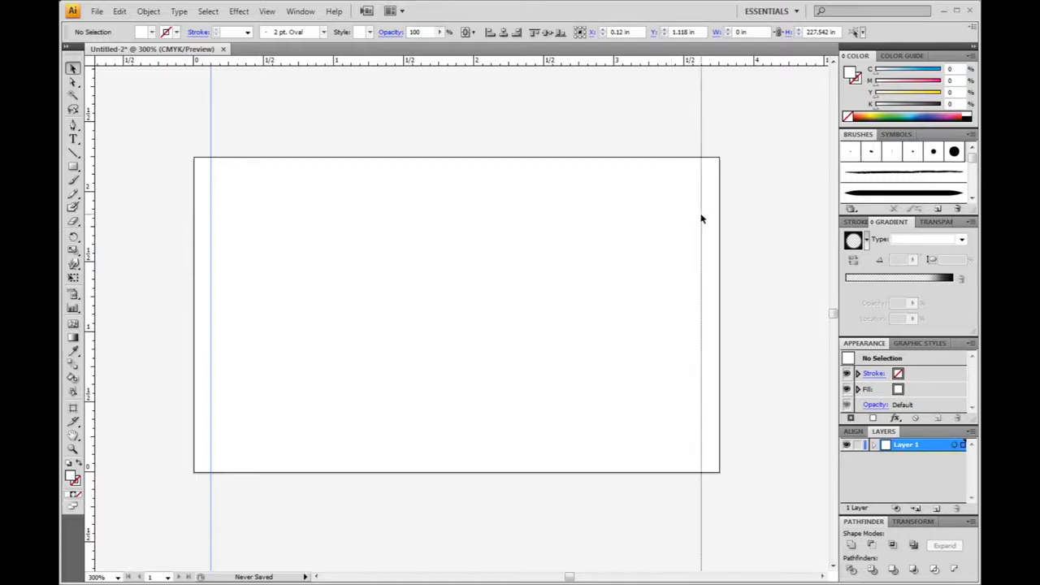
drag(274, 63, 284, 178)
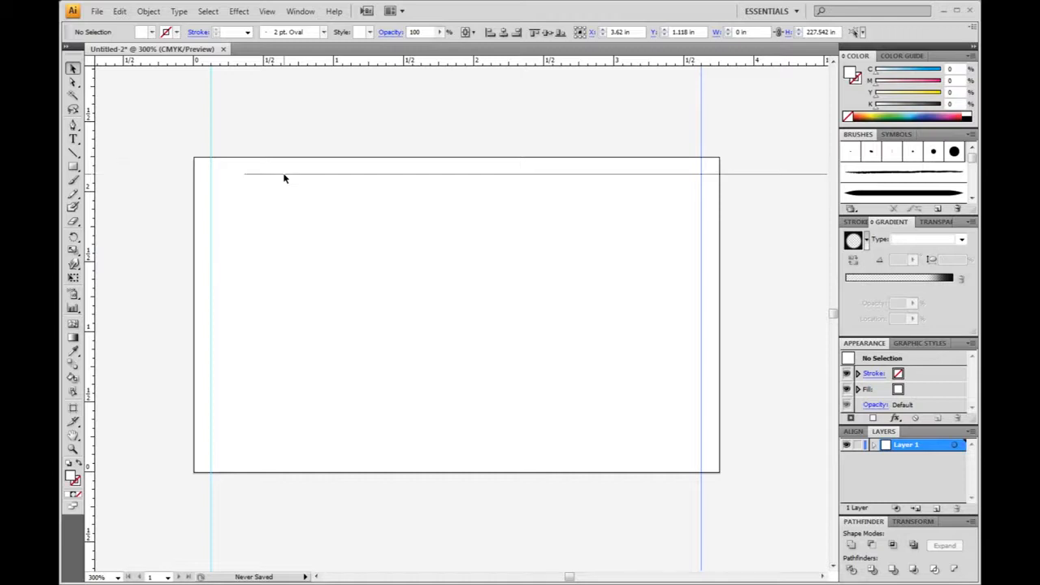
mouse_move(316, 63)
mouse_down()
mouse_move(336, 444)
mouse_move(350, 459)
mouse_up()
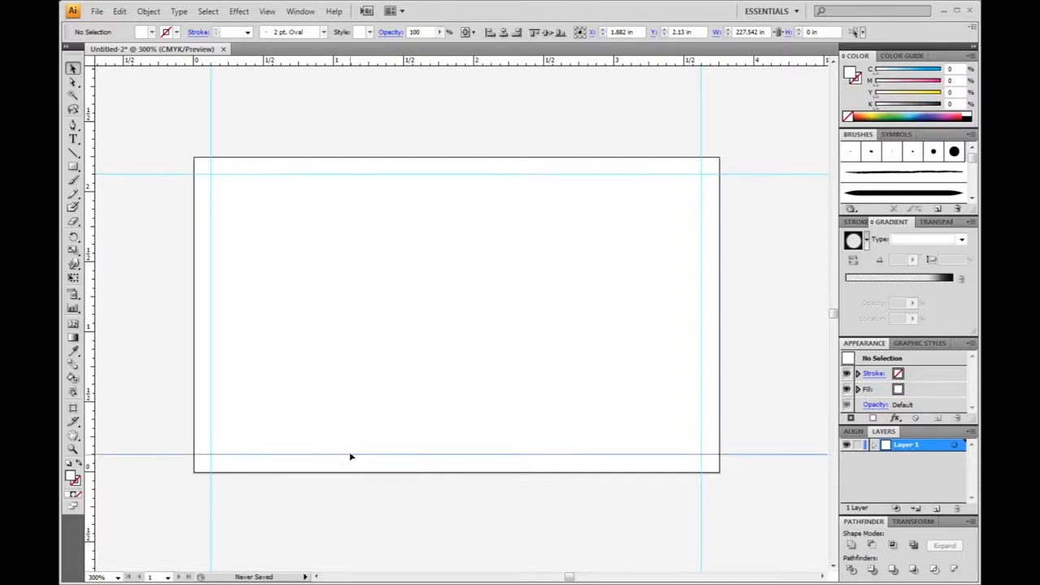
click(149, 267)
- Place four inner safe-margin guides 1/8 in inside the trim guides on all sides, then deselect
drag(90, 253, 227, 265)
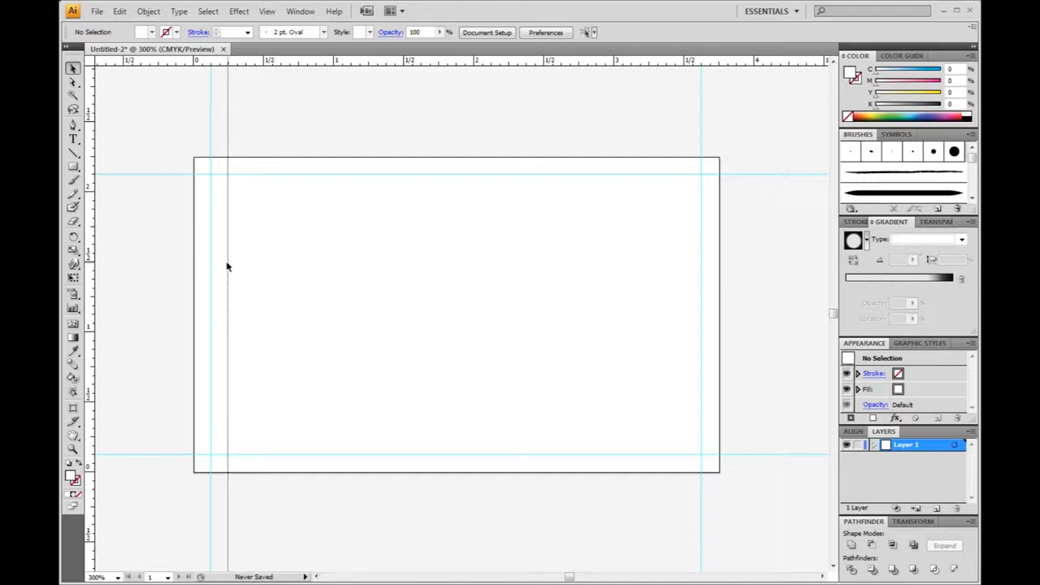
drag(228, 265, 228, 265)
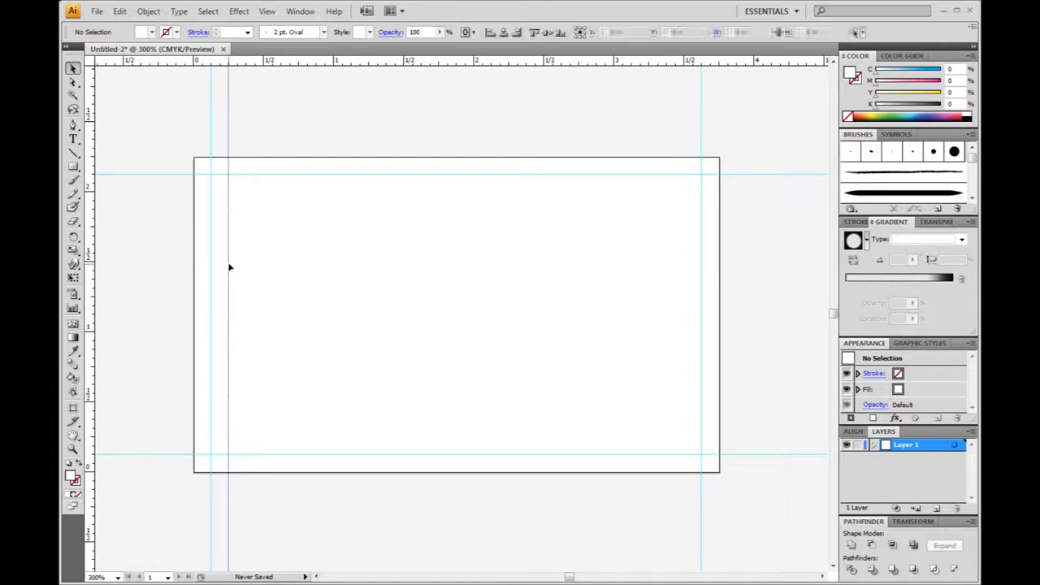
drag(92, 254, 682, 316)
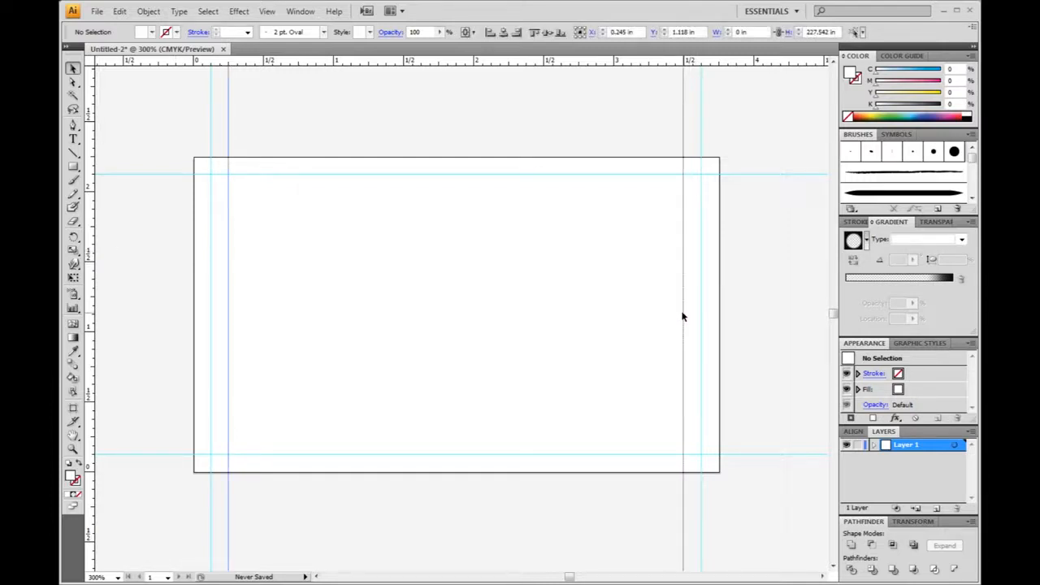
drag(683, 317, 683, 317)
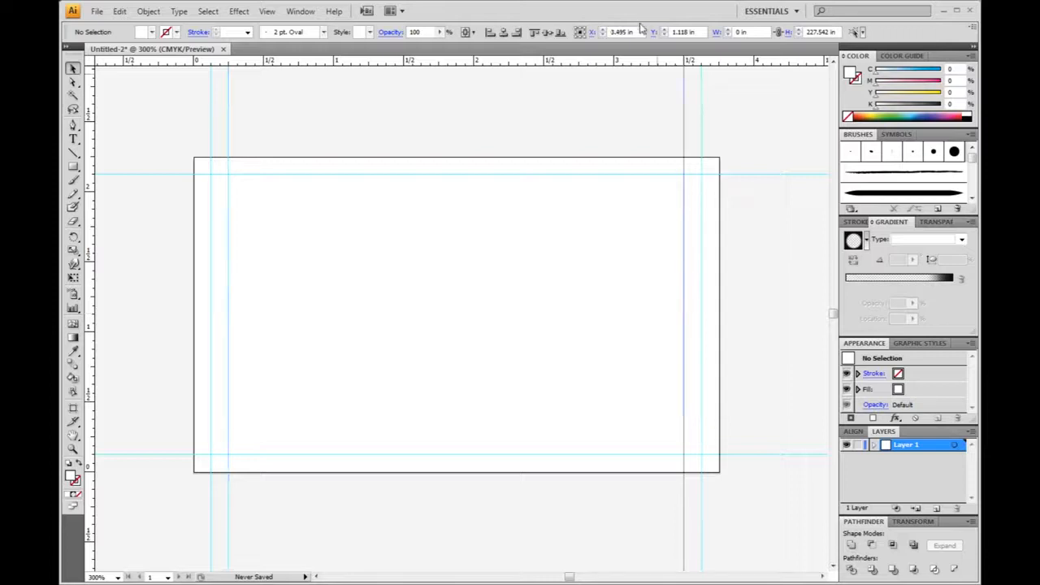
mouse_move(633, 61)
mouse_down()
mouse_move(608, 228)
mouse_move(622, 195)
mouse_up()
drag(473, 61, 499, 440)
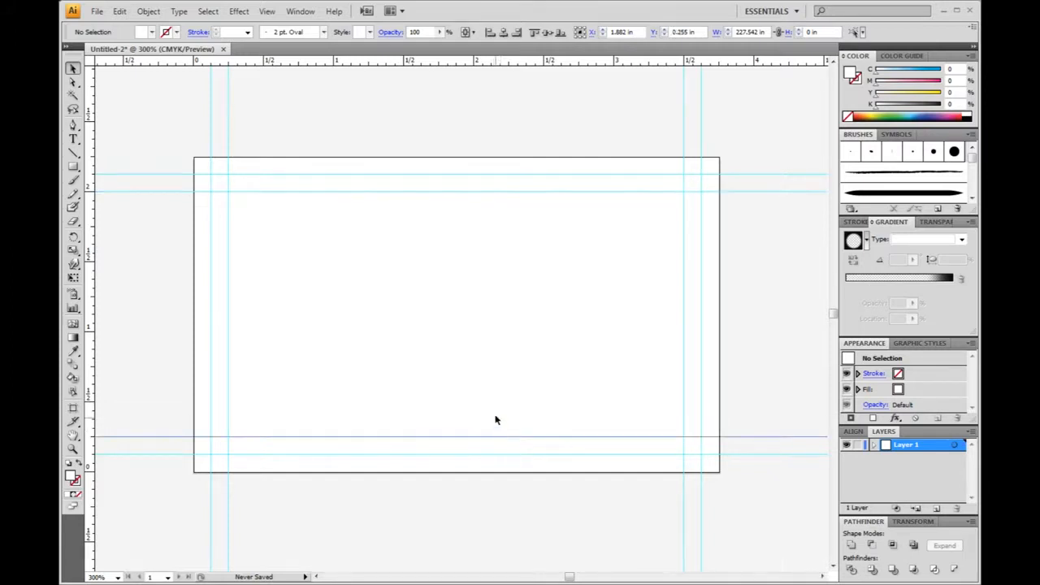
click(495, 417)
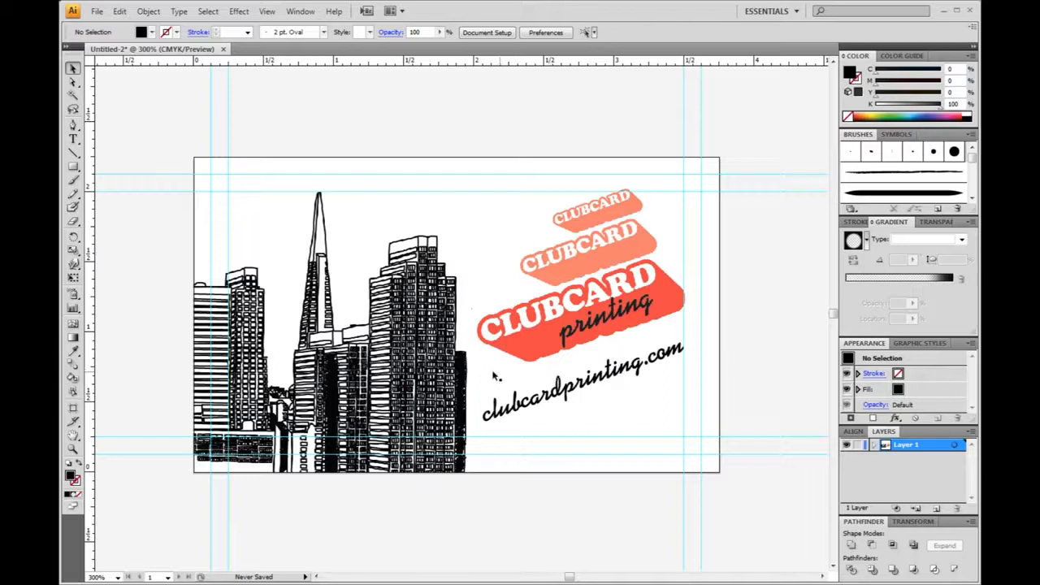
- Bring up the file commands to save the finished card artwork
click(96, 11)
- Save the card as bcard.ai, replacing the Untitled-2 name and keeping default Illustrator options
click(125, 166)
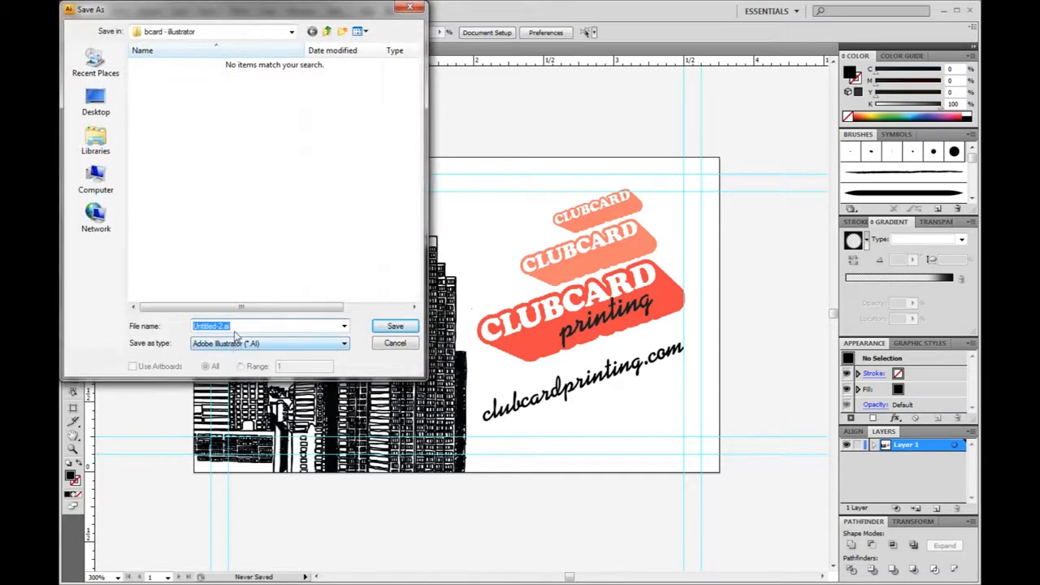
click(232, 326)
drag(224, 326, 193, 325)
key(BackSpace)
text(bcard)
click(394, 326)
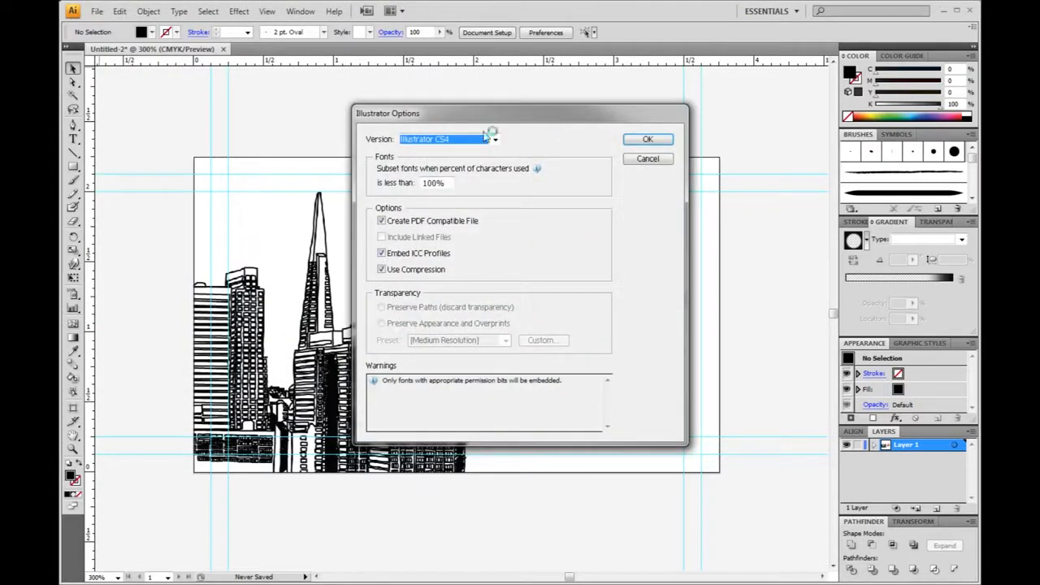
click(646, 140)
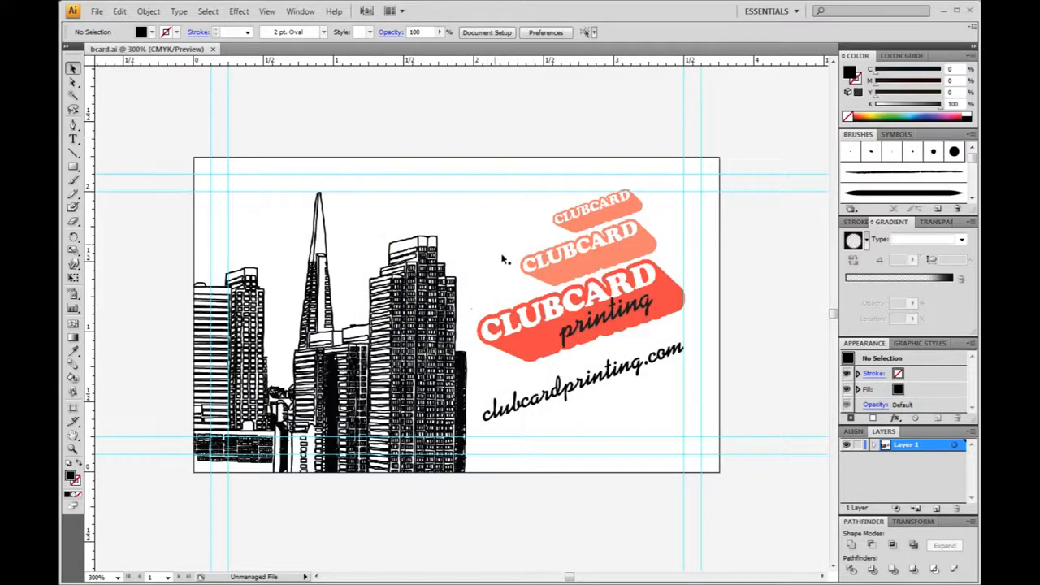
- Leave text editing on the web address and select all artwork with Select > All
double_click(565, 395)
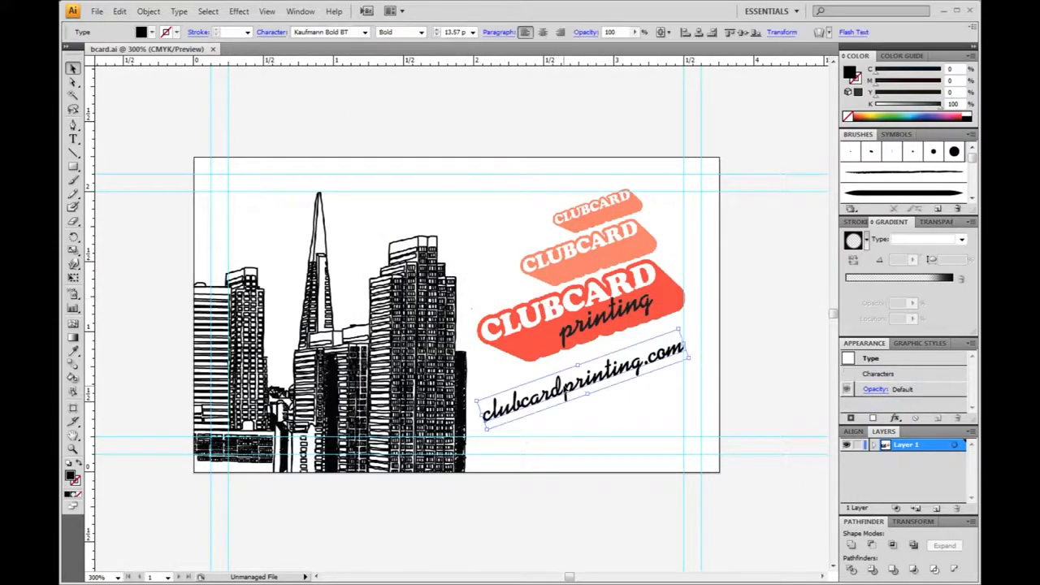
click(73, 70)
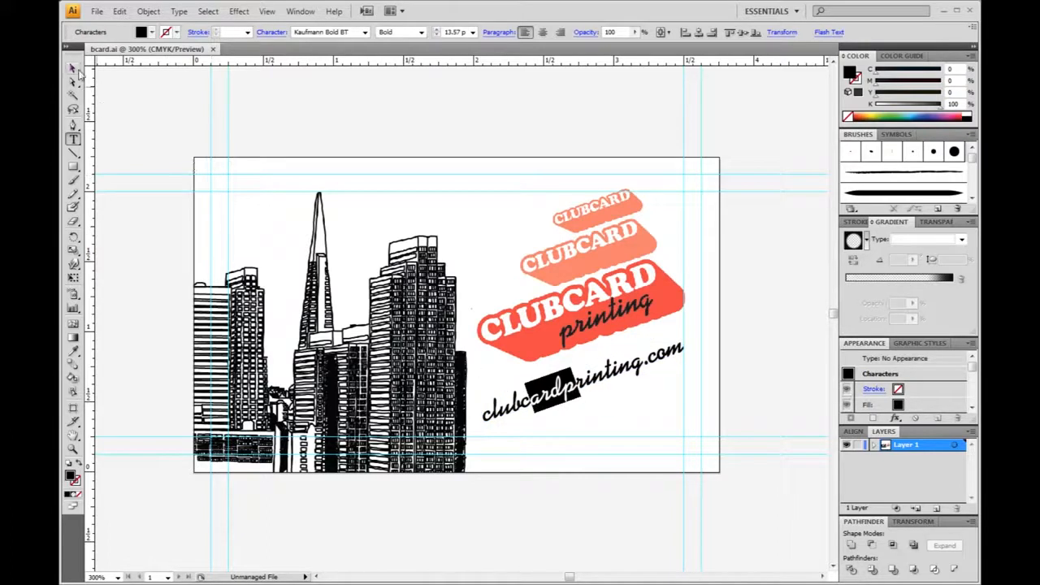
click(110, 85)
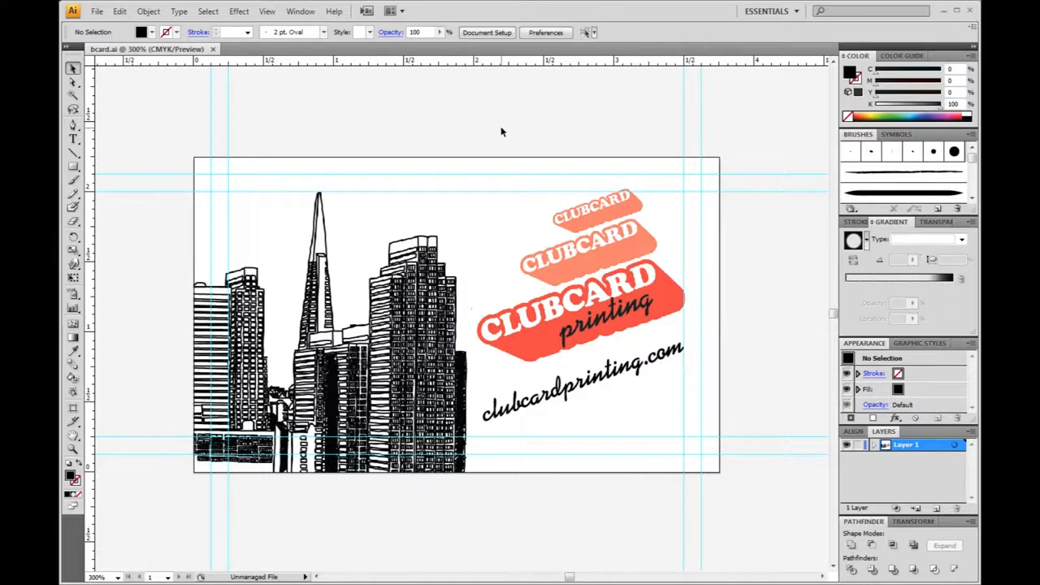
click(208, 10)
click(223, 26)
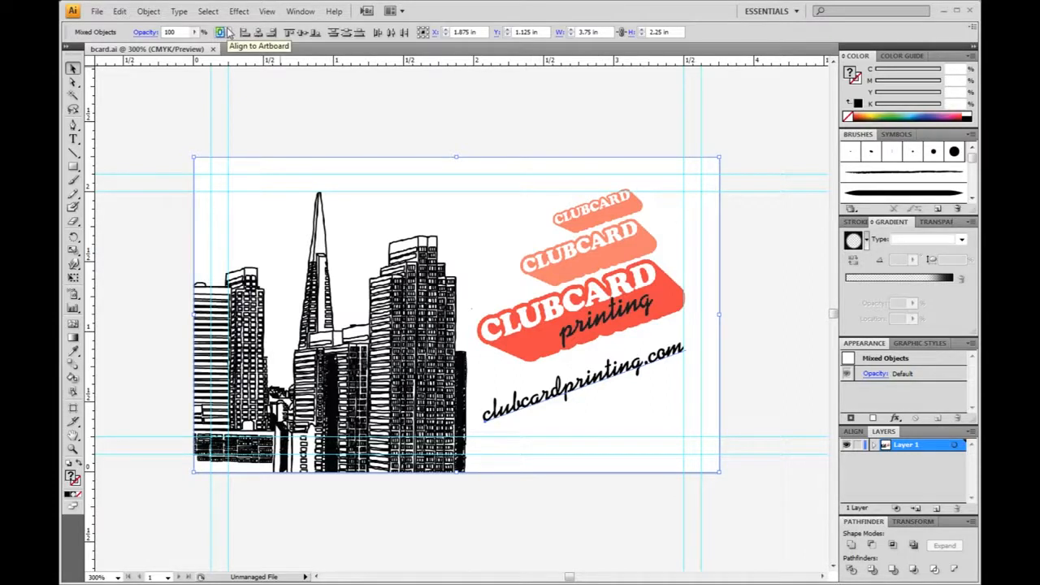
- Convert all selected text to outlines with Type > Create Outlines and inspect the outlined letters
click(179, 11)
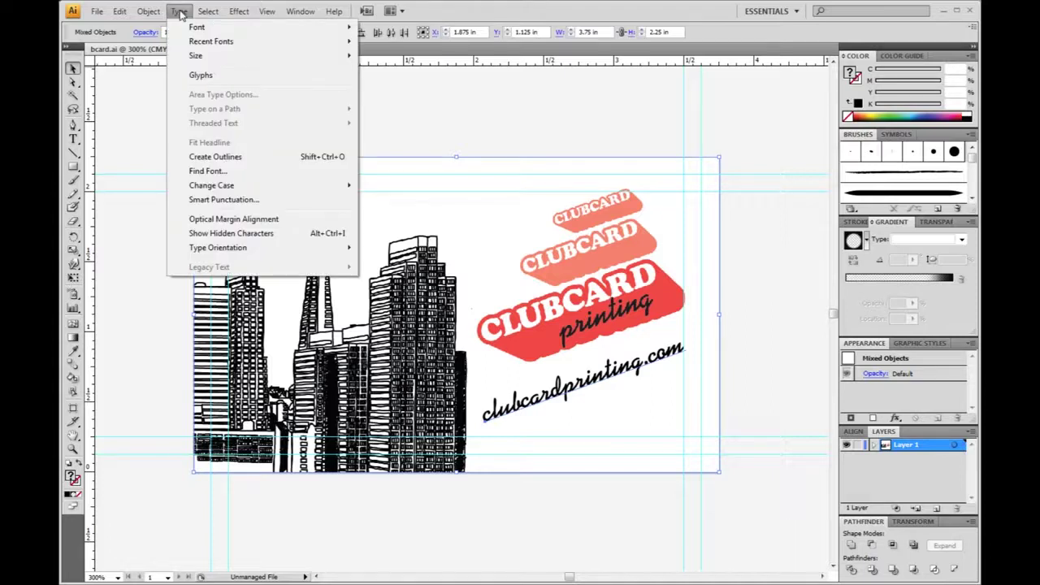
click(230, 157)
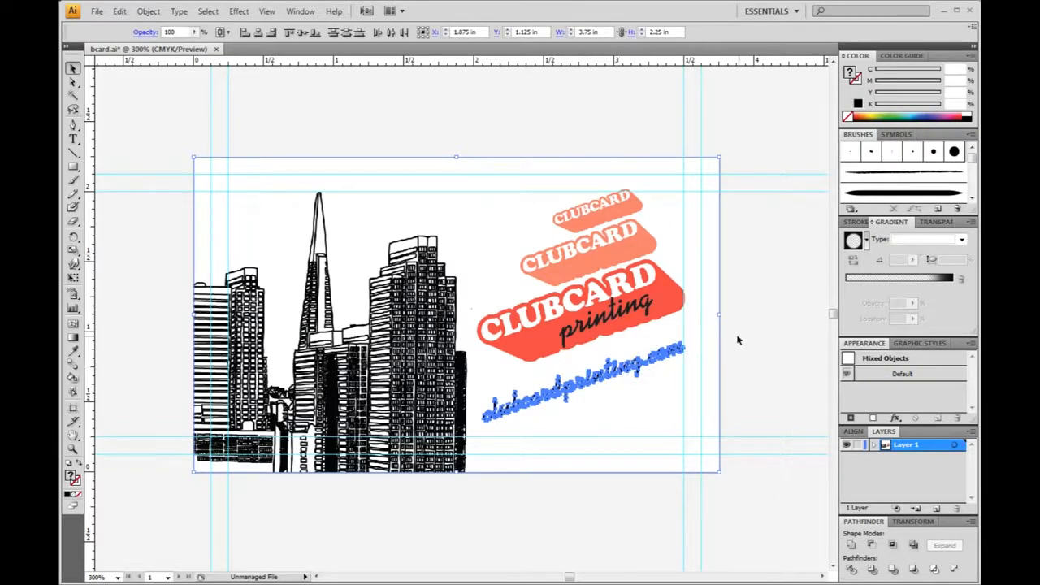
double_click(634, 367)
click(637, 367)
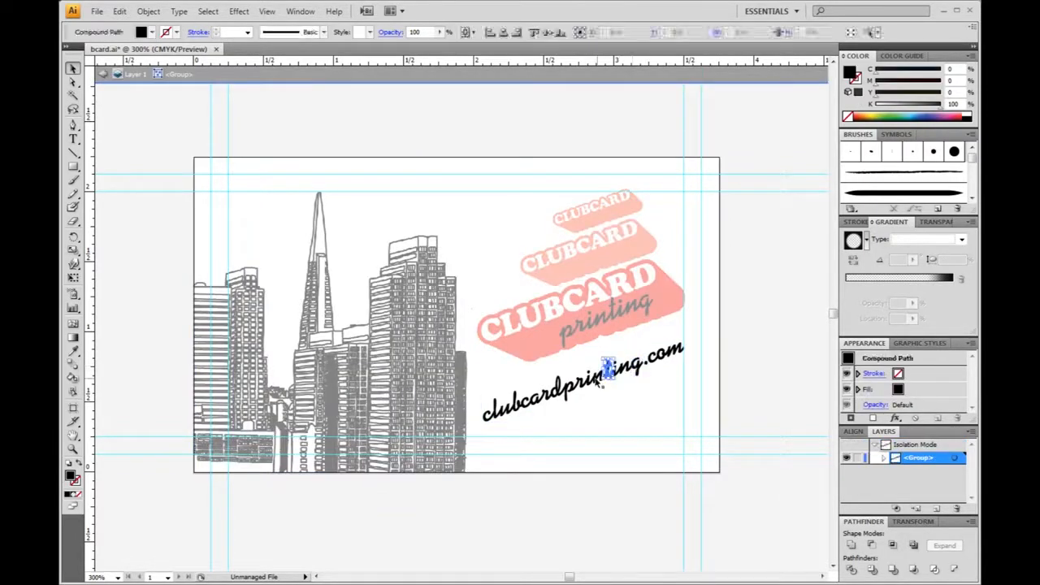
click(559, 390)
double_click(772, 301)
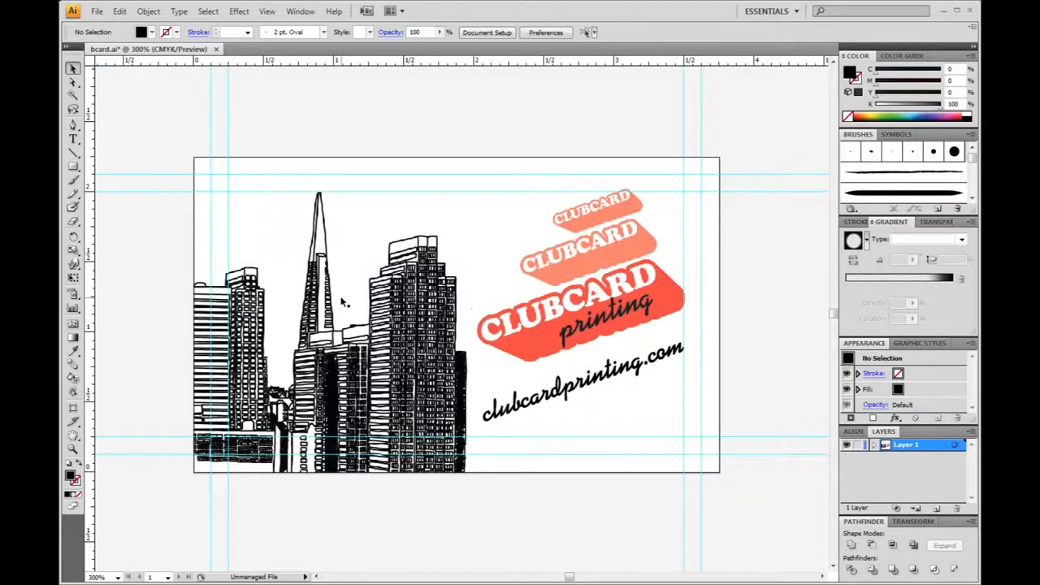
- Save a copy as Adobe PDF named bcardPRINT.pdf in the same folder
click(98, 11)
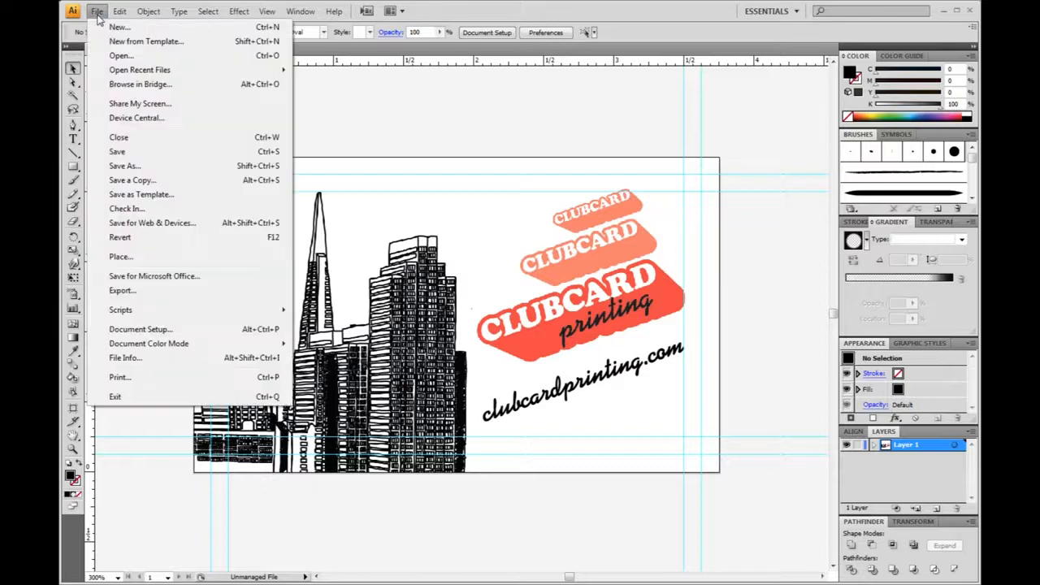
click(153, 168)
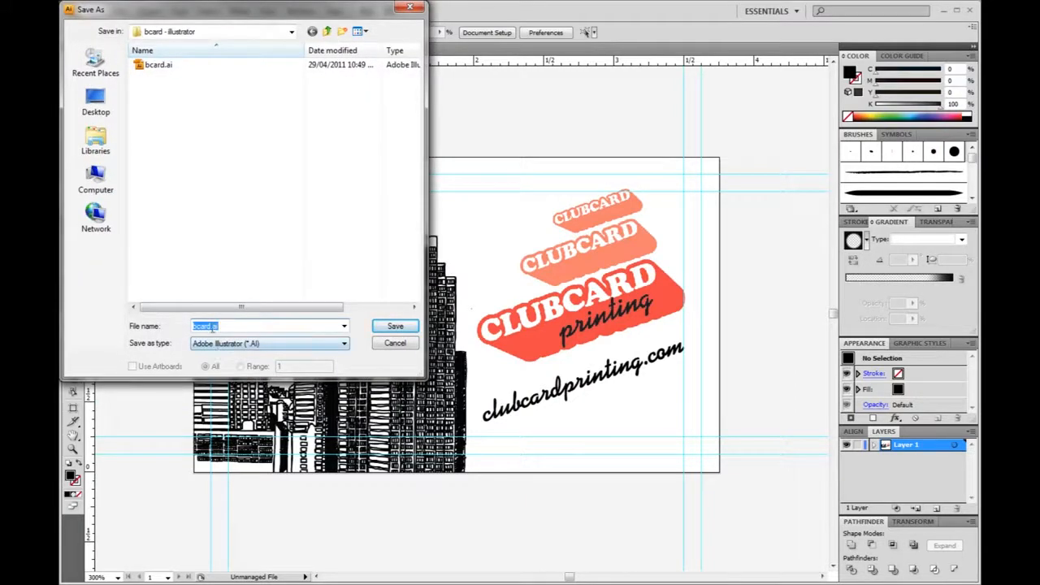
click(268, 343)
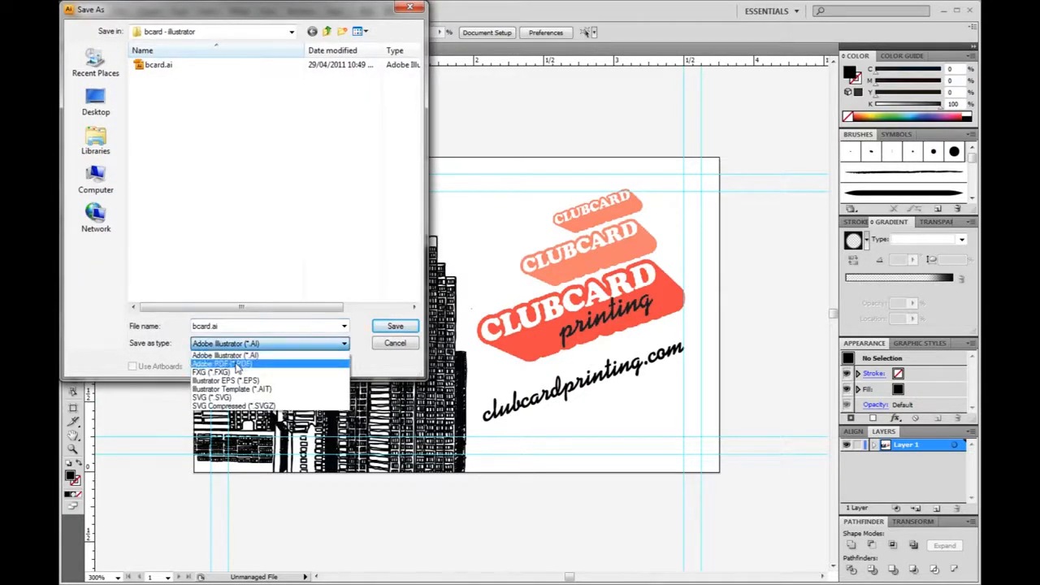
click(236, 363)
click(210, 326)
text(PRINT)
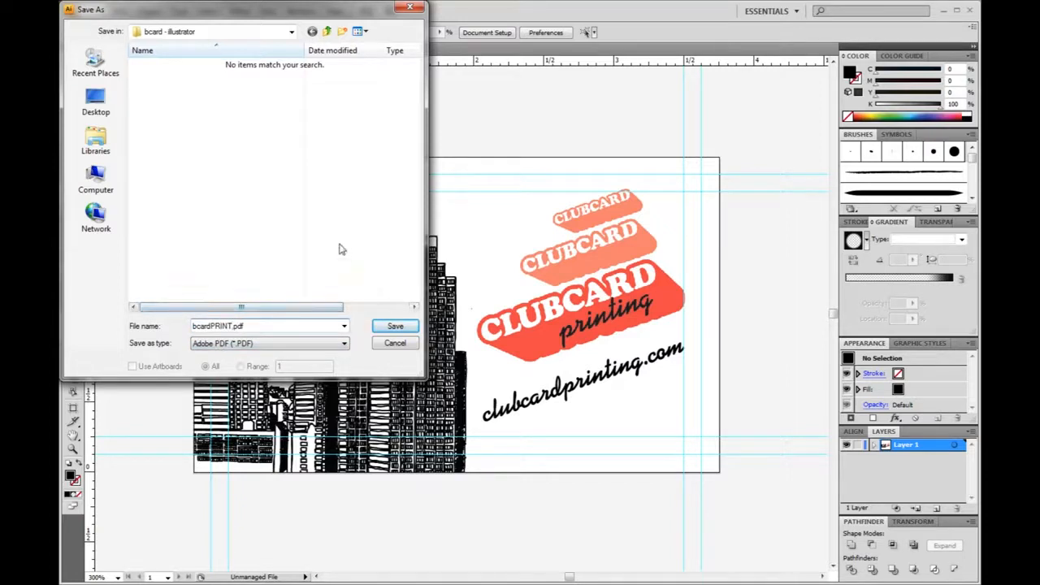
click(396, 327)
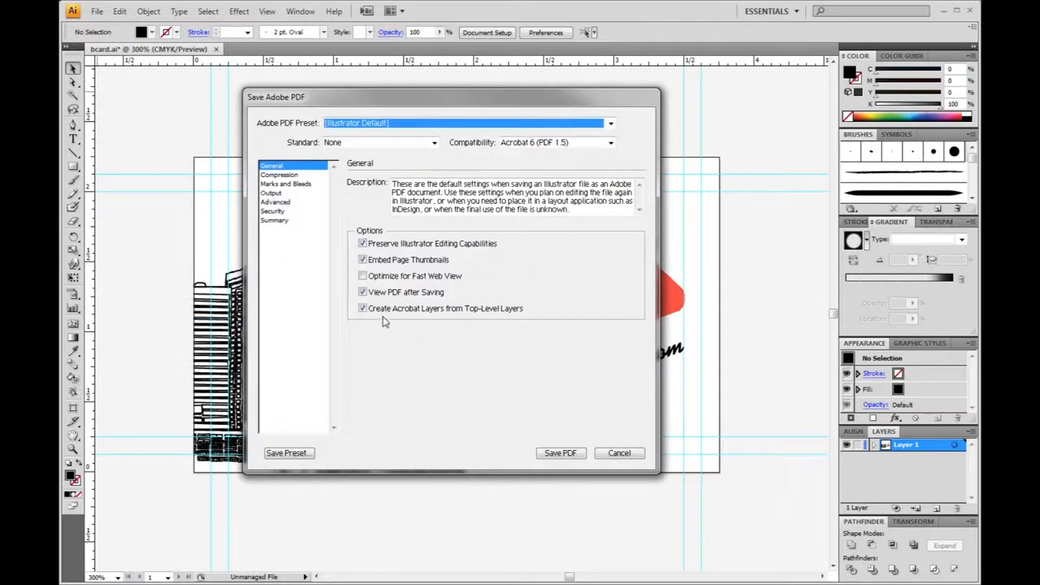
- Uncheck View PDF after Saving, review Compression and Marks and Bleeds, and save the PDF
click(363, 292)
click(362, 292)
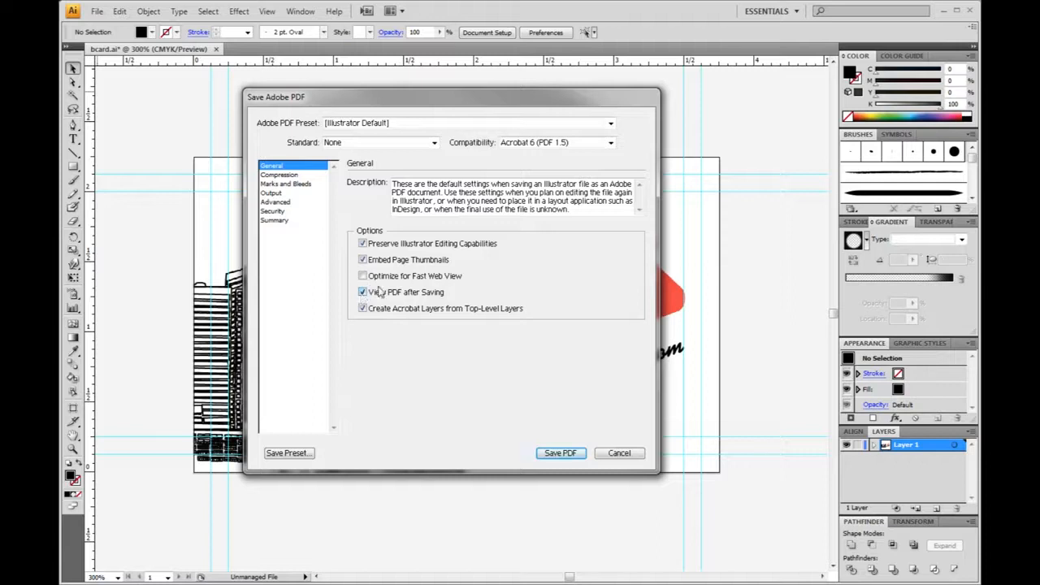
click(362, 292)
click(280, 174)
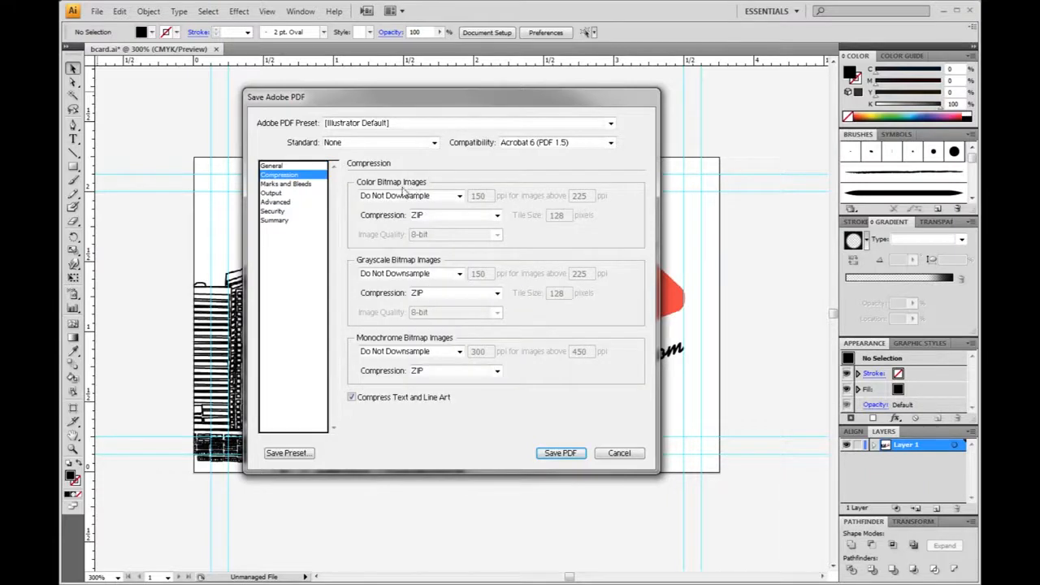
click(291, 184)
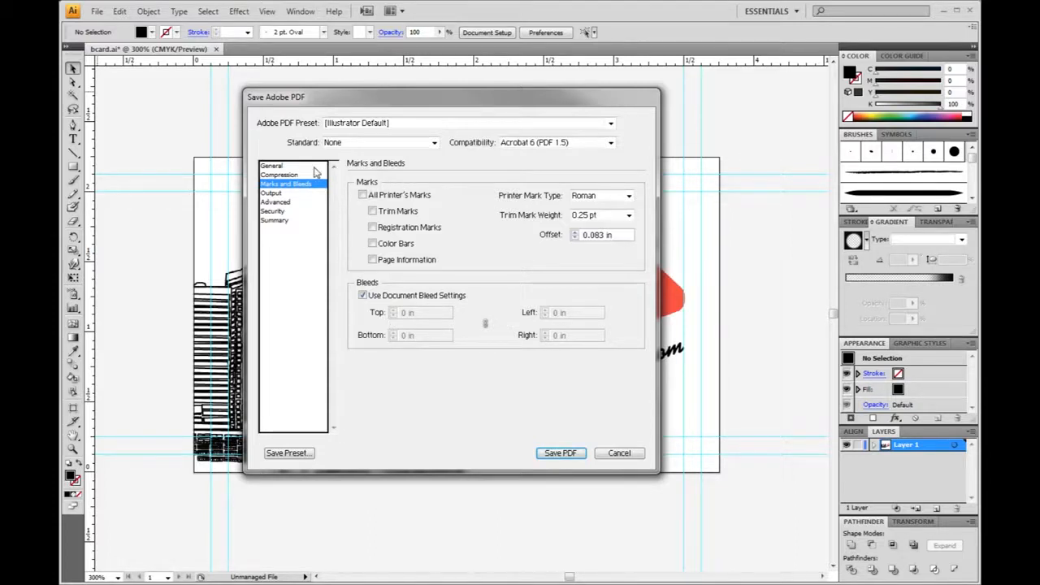
click(276, 165)
click(561, 452)
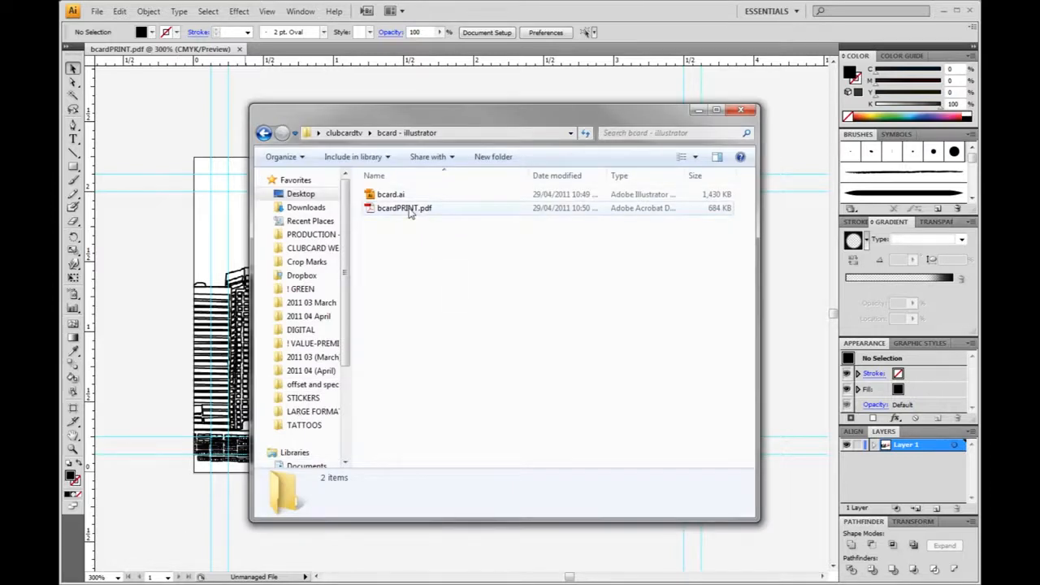
click(407, 195)
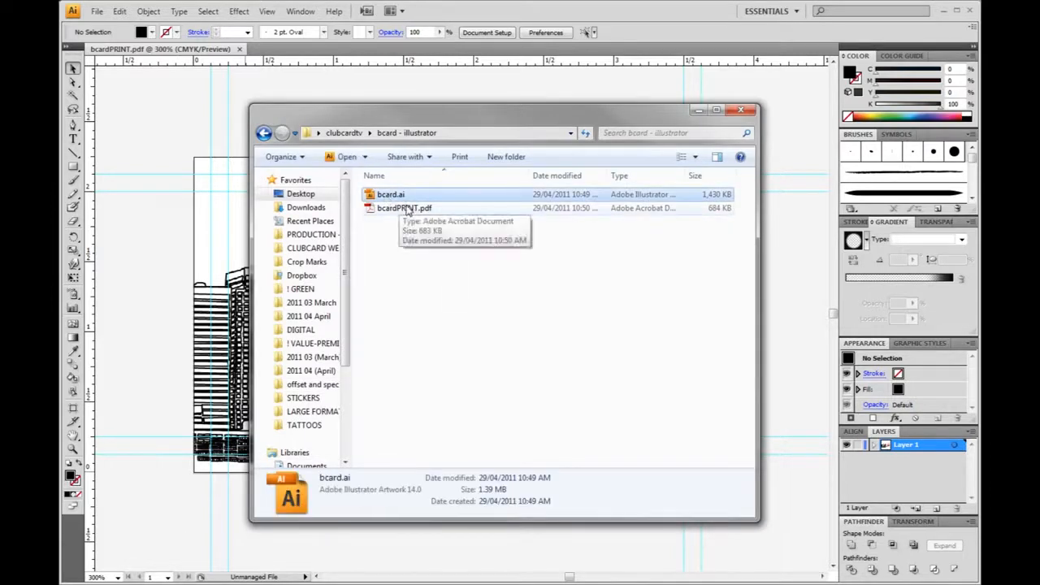
click(409, 211)
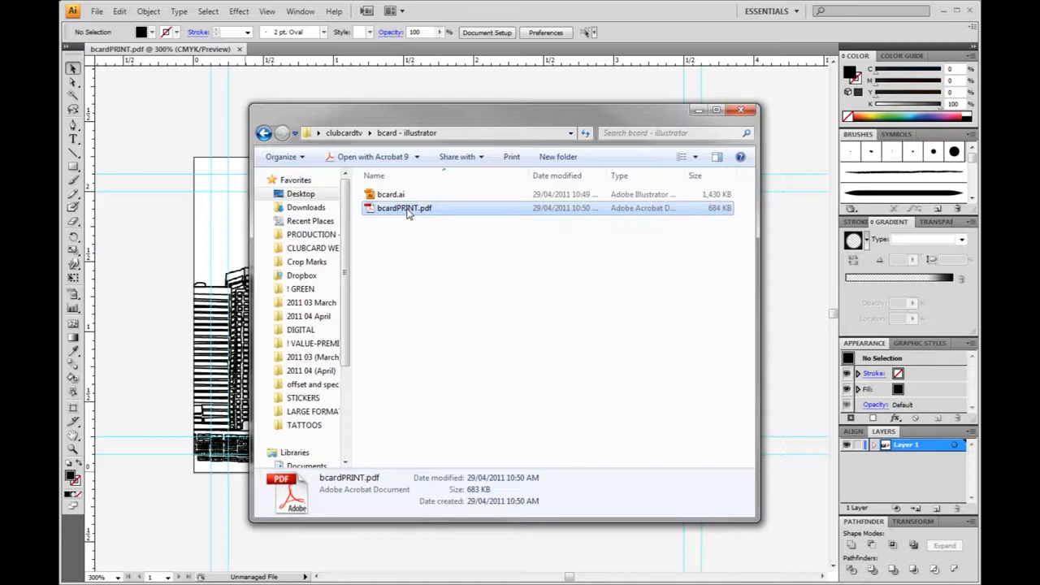